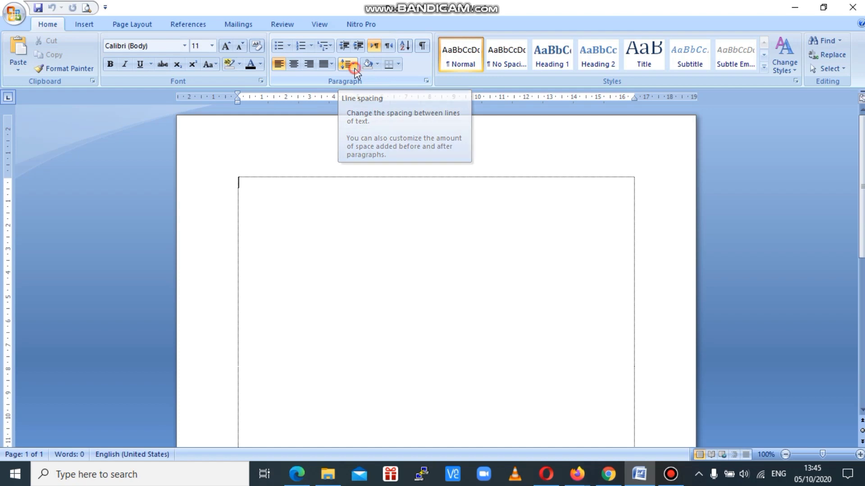
# Examine the available line spacing, paragraph shading, border, bullet and numbering options without applying any
pyautogui.click(355, 68)
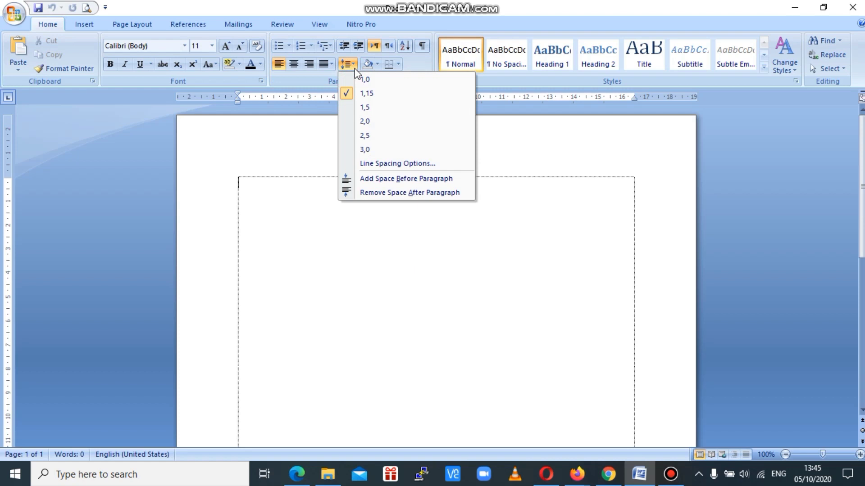
pyautogui.click(377, 65)
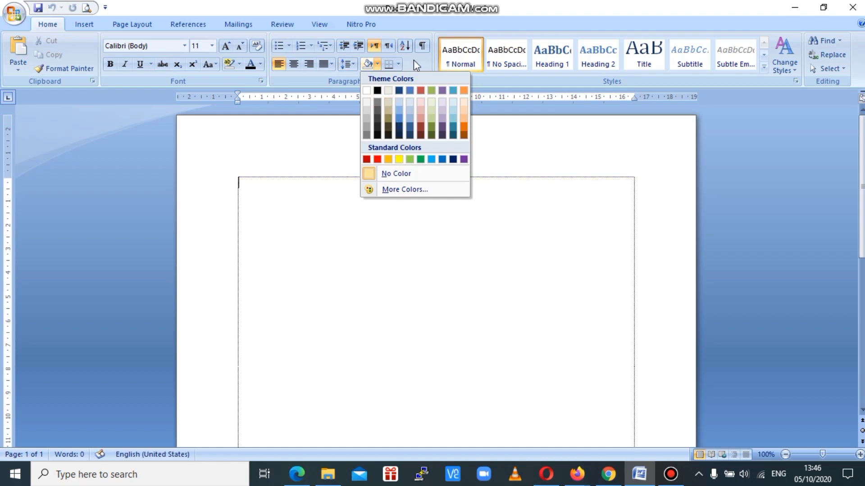
pyautogui.click(398, 64)
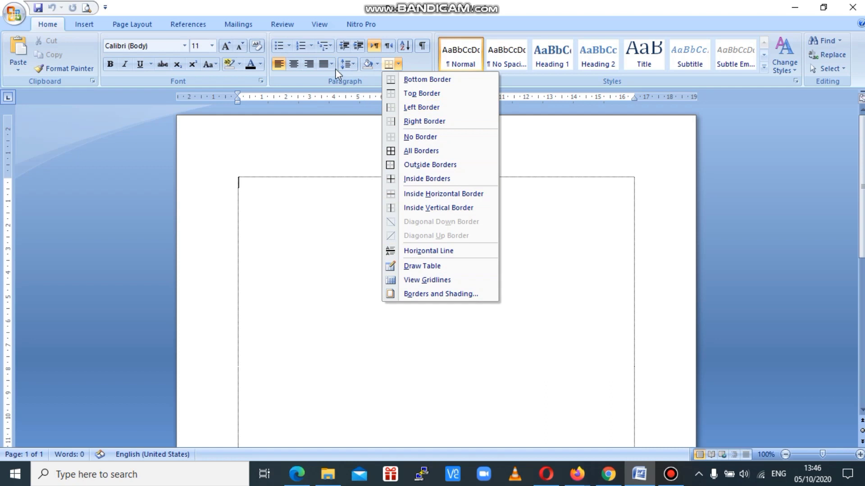
pyautogui.click(331, 133)
pyautogui.click(289, 46)
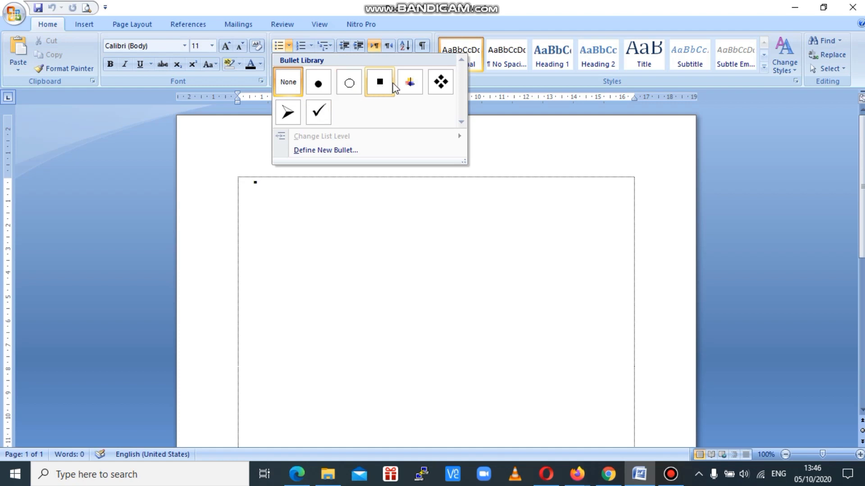
pyautogui.click(311, 46)
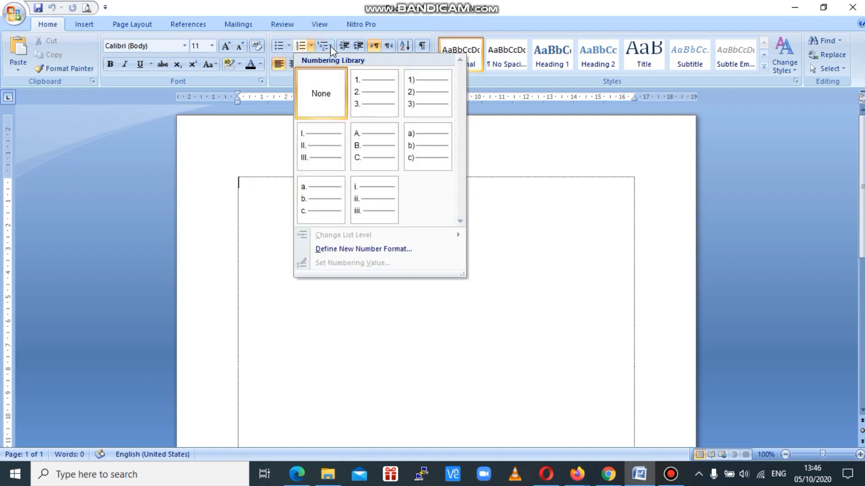
pyautogui.click(531, 153)
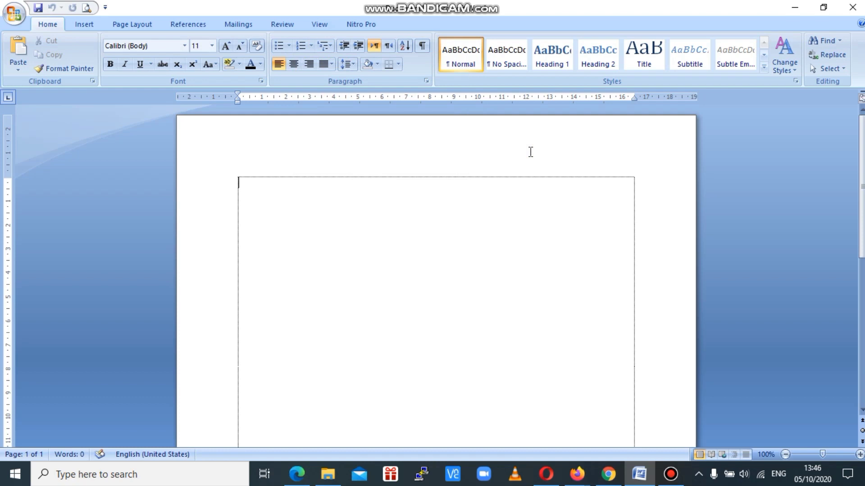
# Examine the full set of text styles and the Find and Go To options
pyautogui.click(795, 81)
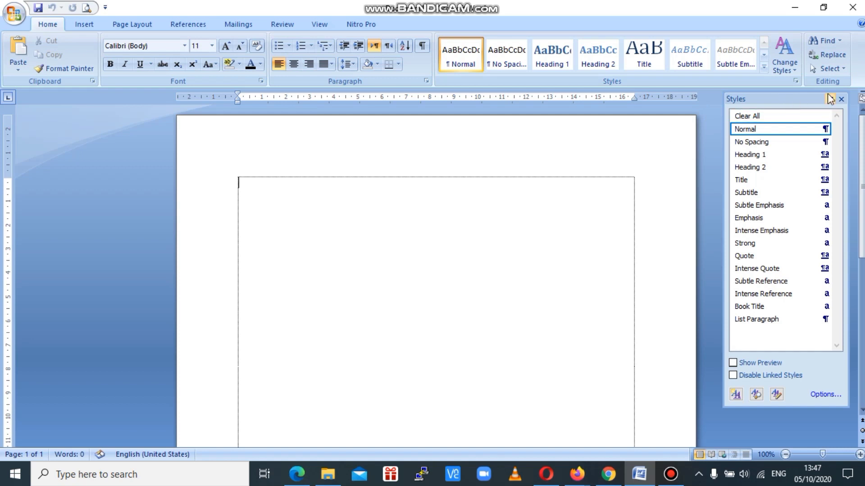
pyautogui.click(841, 100)
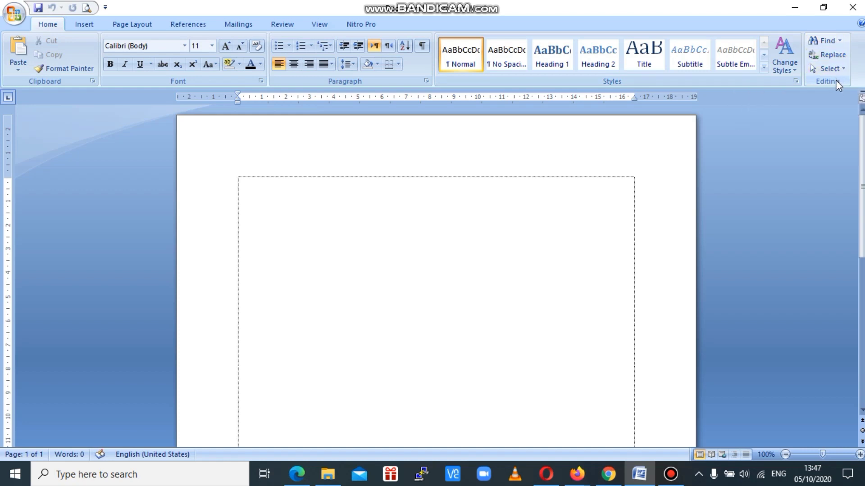
pyautogui.click(840, 41)
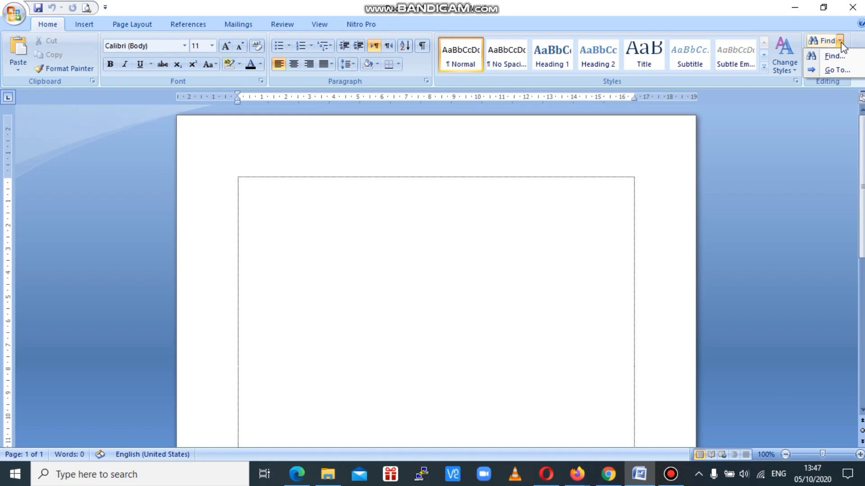
pyautogui.click(794, 120)
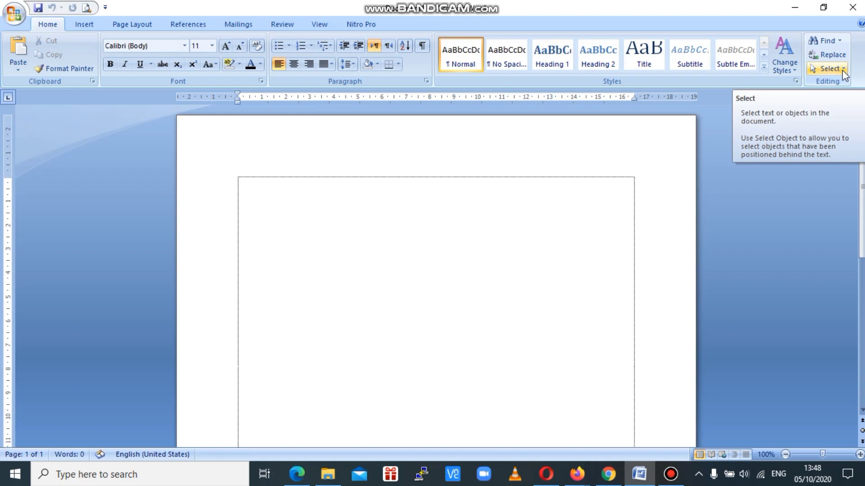
# Look over the built-in cover page designs and insert three page breaks in the blank document
pyautogui.click(85, 25)
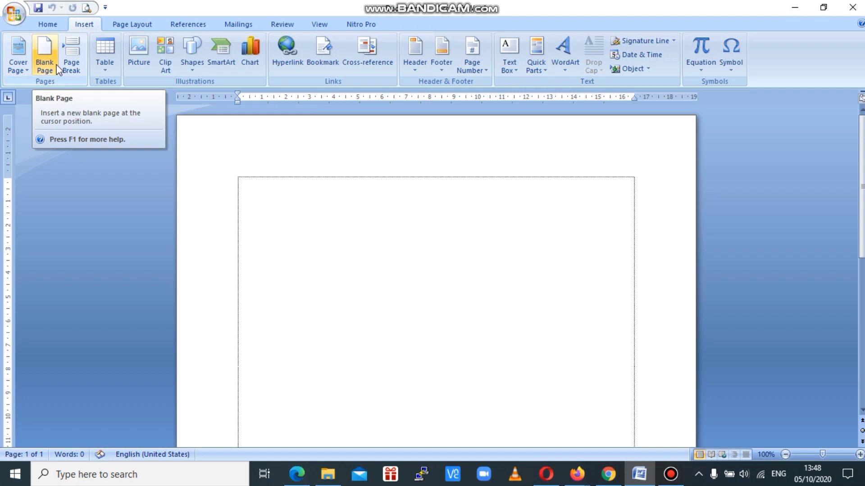
pyautogui.click(23, 71)
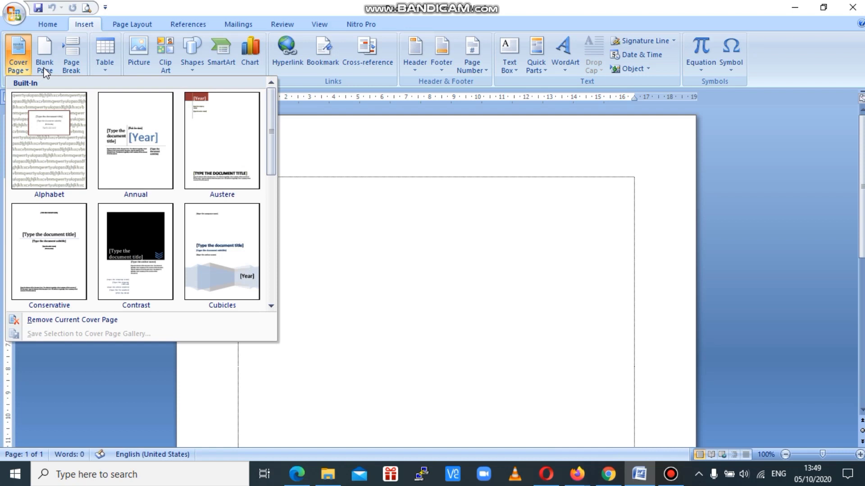
pyautogui.click(73, 66)
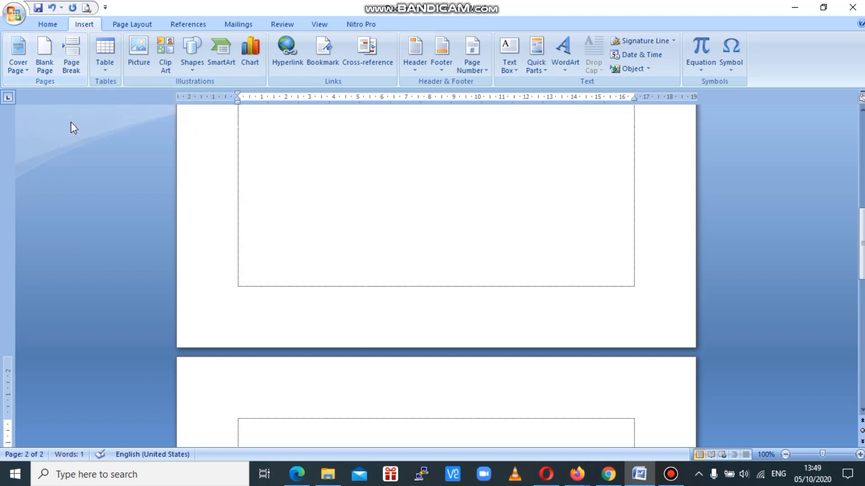
pyautogui.scroll(1, 71, 124)
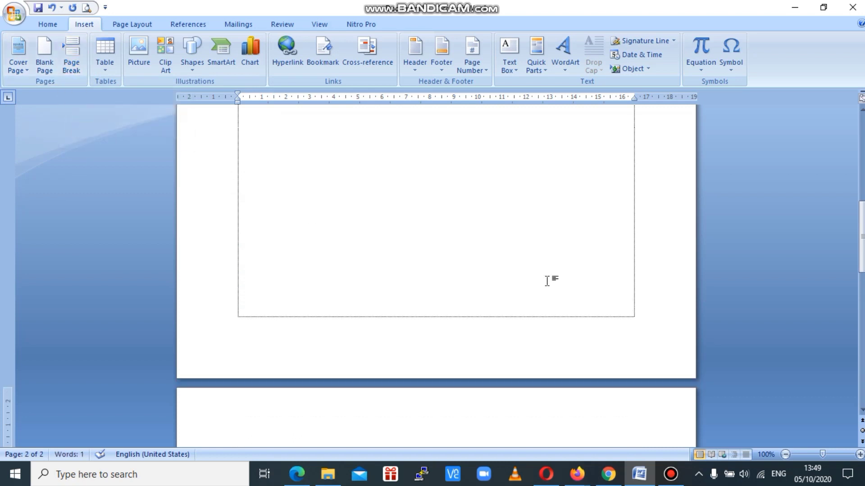
pyautogui.click(72, 66)
pyautogui.click(71, 58)
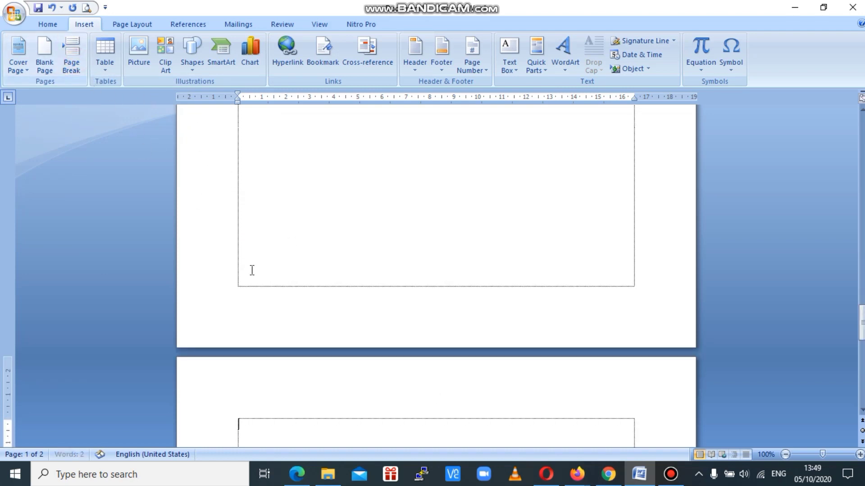
pyautogui.click(341, 353)
pyautogui.scroll(-10, 292, 288)
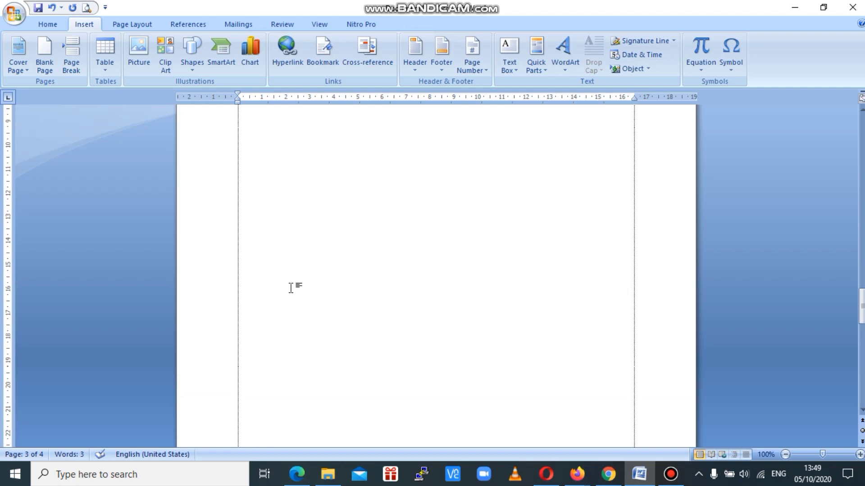
pyautogui.scroll(4, 297, 293)
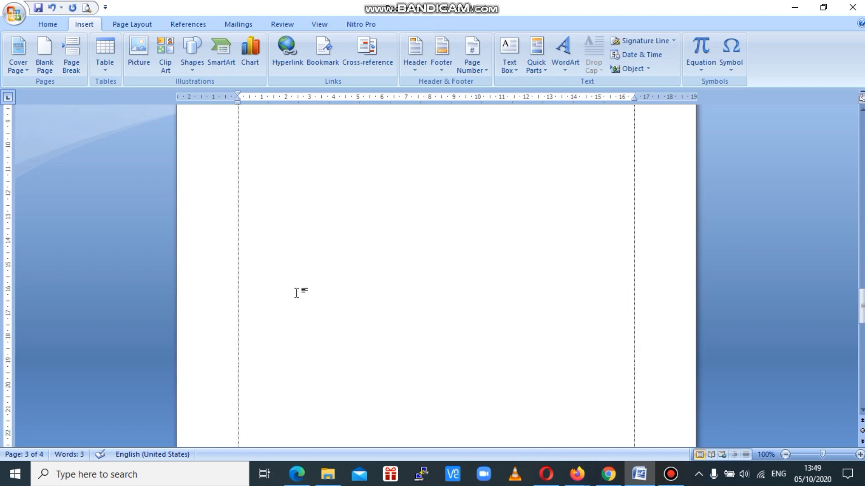
# Preview different table sizes on page 3 and on the first page without inserting a table
pyautogui.click(106, 67)
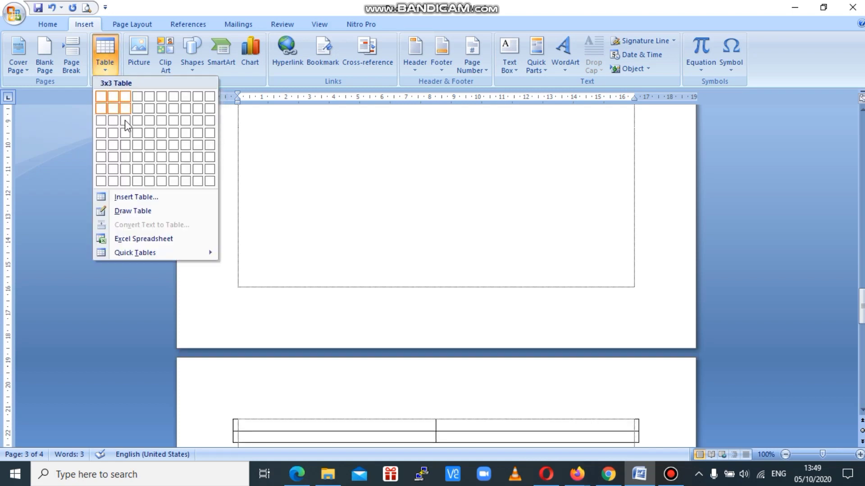
pyautogui.click(293, 153)
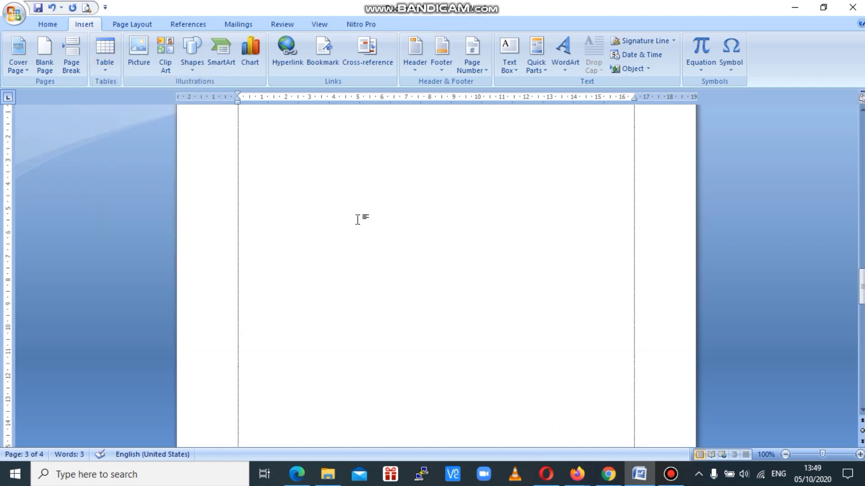
pyautogui.scroll(1, 358, 233)
pyautogui.moveTo(862, 247); pyautogui.dragTo(861, 135)
pyautogui.click(556, 192)
pyautogui.click(107, 67)
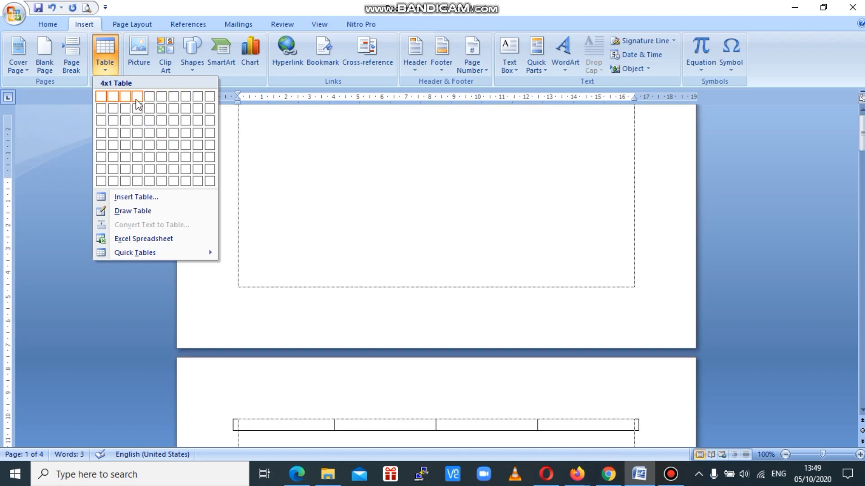
pyautogui.click(361, 215)
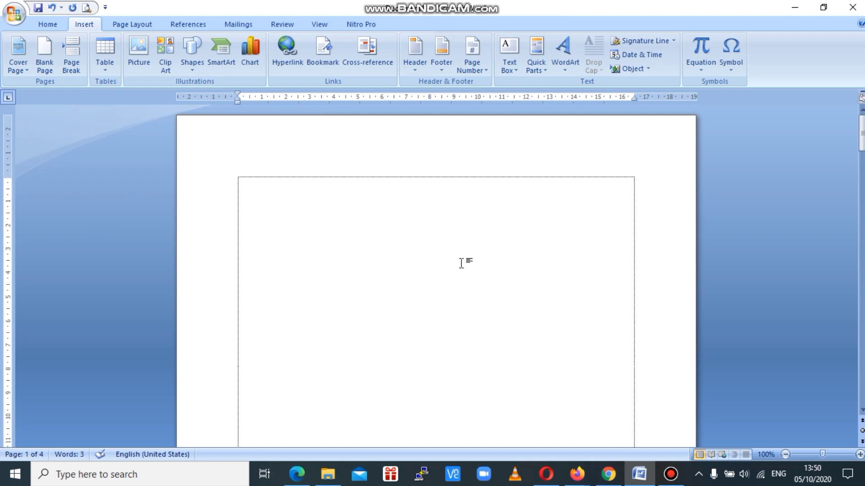
# Examine the available shapes and the SmartArt graphics from the List through Pyramid categories without inserting any
pyautogui.click(191, 73)
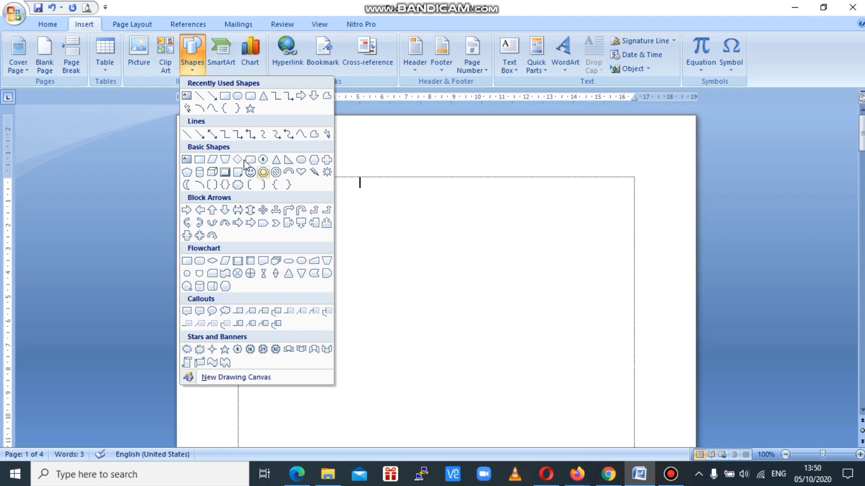
pyautogui.click(228, 70)
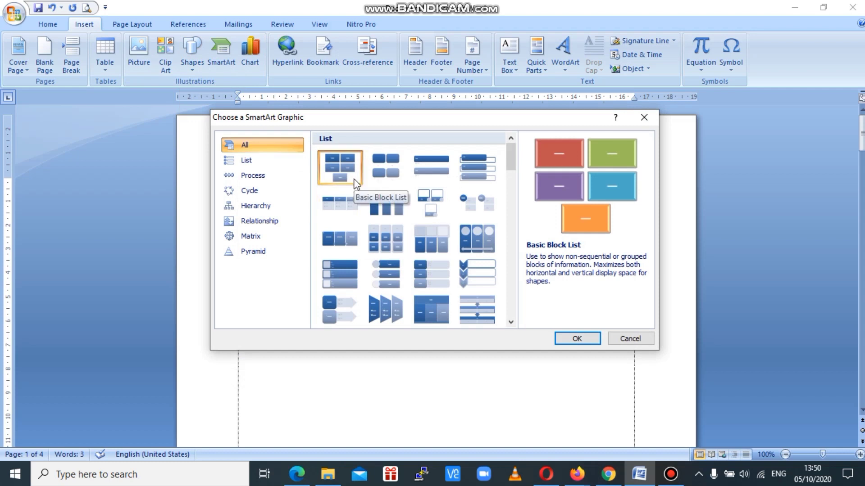
pyautogui.click(246, 160)
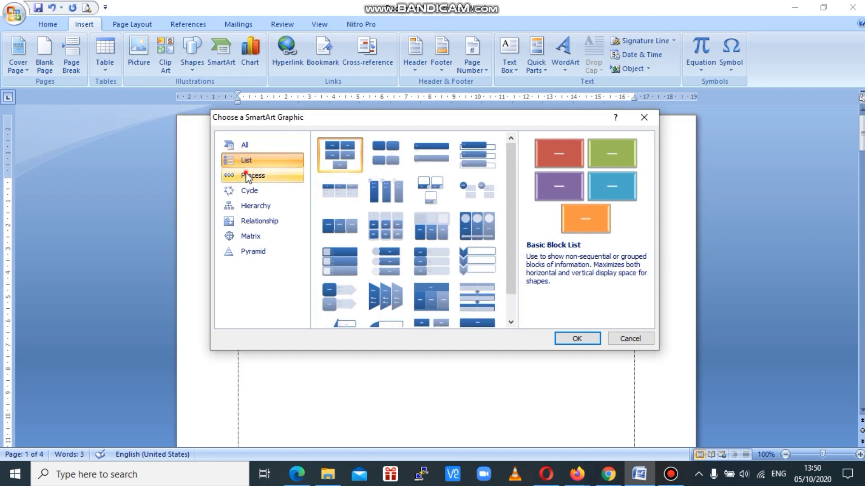
pyautogui.click(248, 175)
pyautogui.click(251, 191)
pyautogui.click(253, 206)
pyautogui.click(257, 220)
pyautogui.click(254, 236)
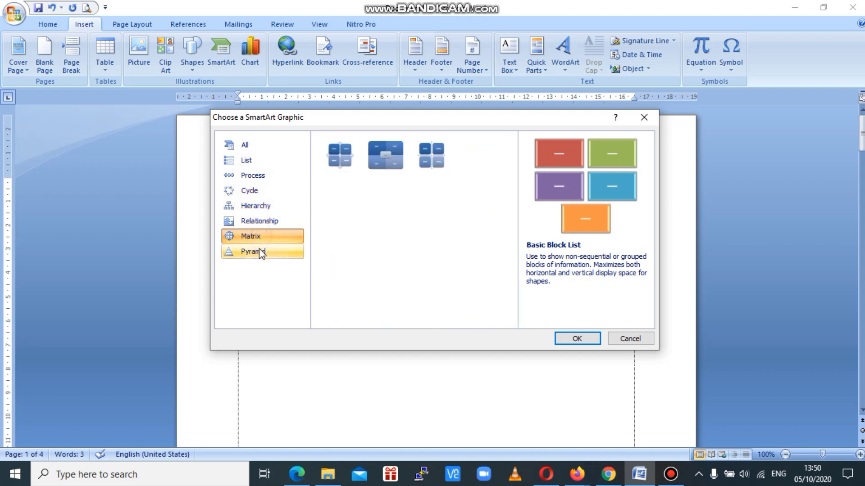
pyautogui.click(261, 253)
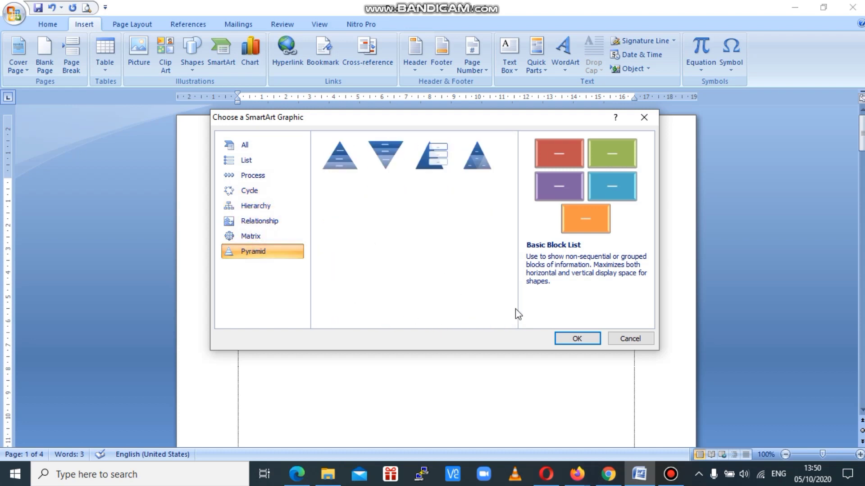
pyautogui.click(615, 339)
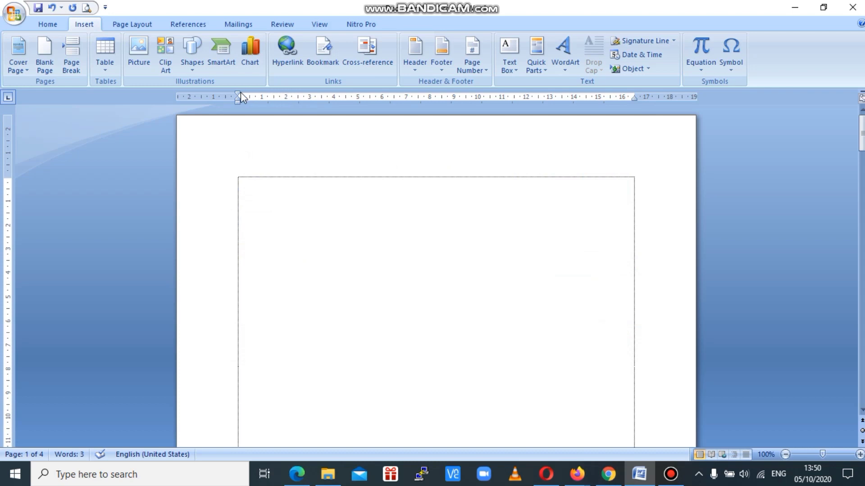
# Examine the chart types available for insertion, including Column, Line and Pie, and leave without adding a chart
pyautogui.click(247, 57)
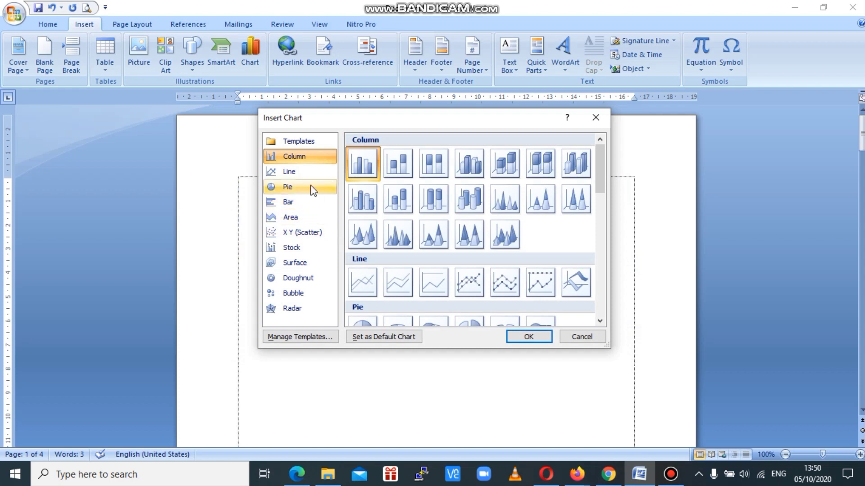
pyautogui.click(301, 173)
pyautogui.click(299, 142)
pyautogui.click(298, 156)
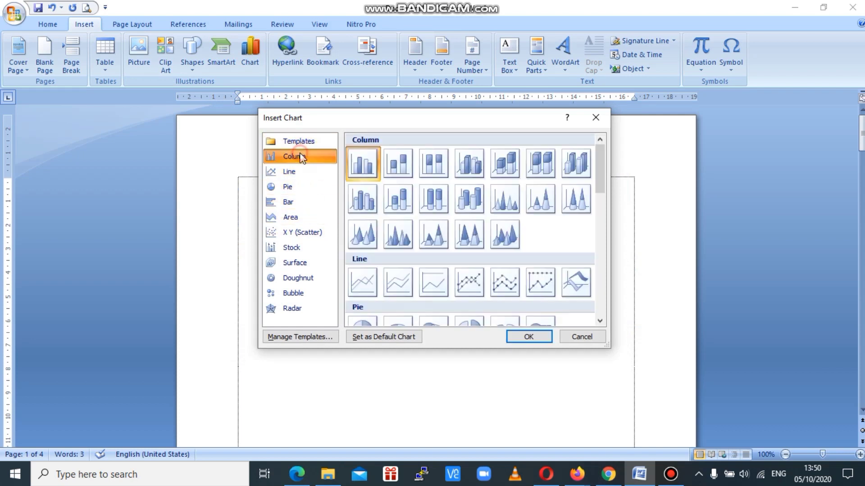
pyautogui.click(301, 173)
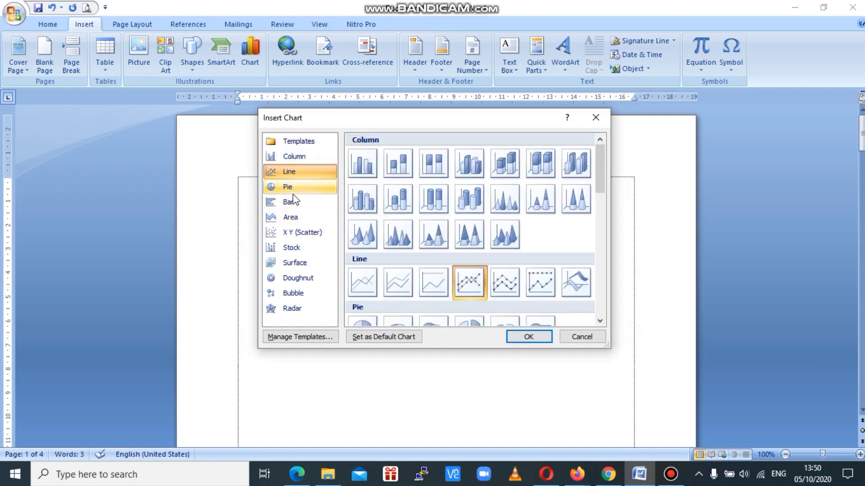
pyautogui.click(289, 187)
pyautogui.click(294, 172)
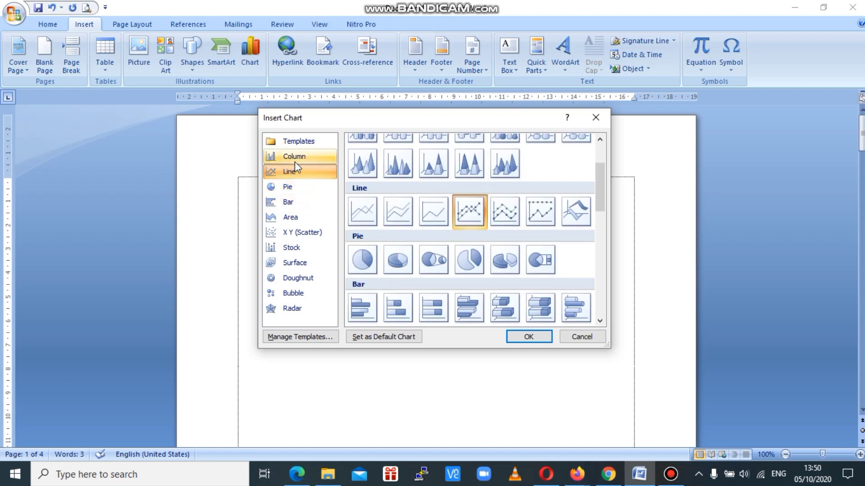
pyautogui.click(295, 158)
pyautogui.click(568, 337)
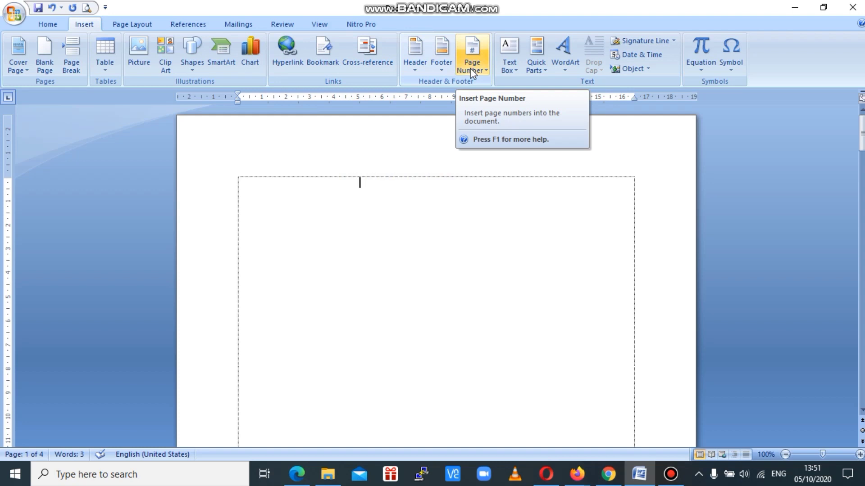
# Examine the built-in header and footer designs and the Top of Page page number styles
pyautogui.click(417, 72)
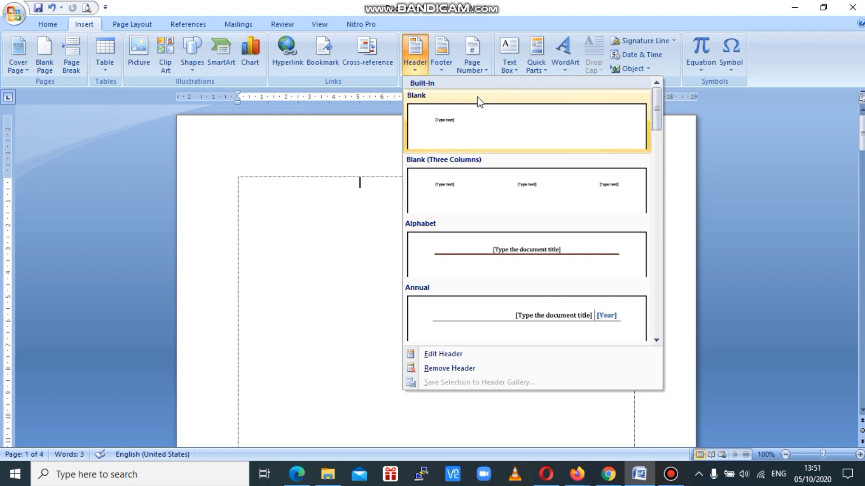
pyautogui.click(443, 68)
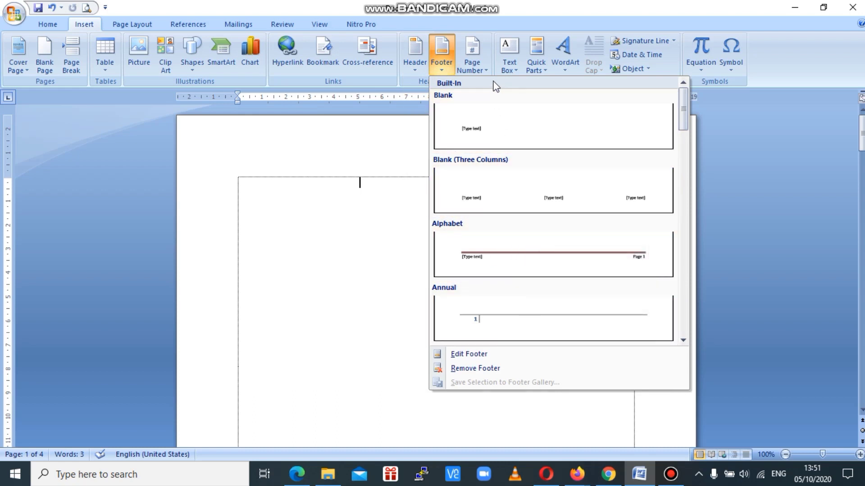
pyautogui.click(479, 68)
pyautogui.moveTo(521, 92)
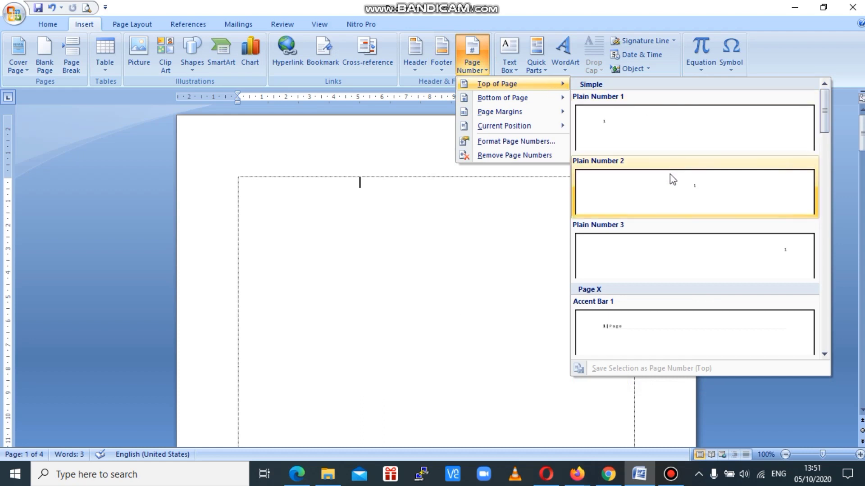
# Examine the Bottom of Page page number styles and leave without adding a page number
pyautogui.moveTo(559, 100)
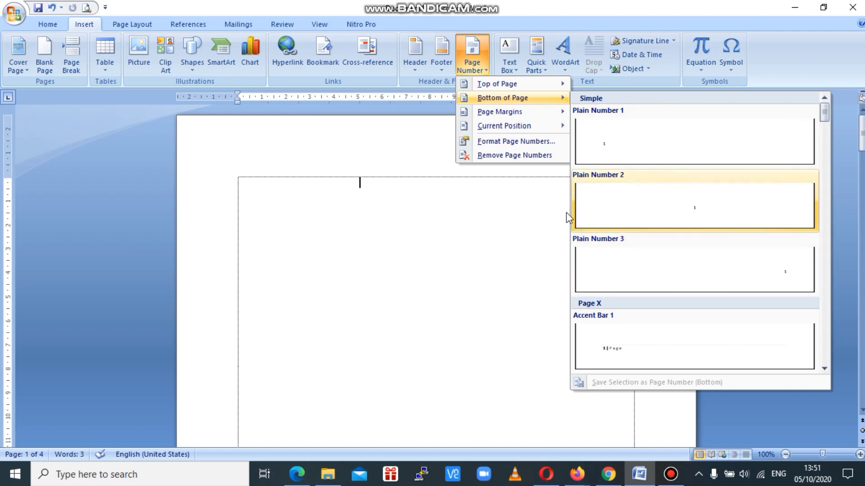
pyautogui.click(516, 235)
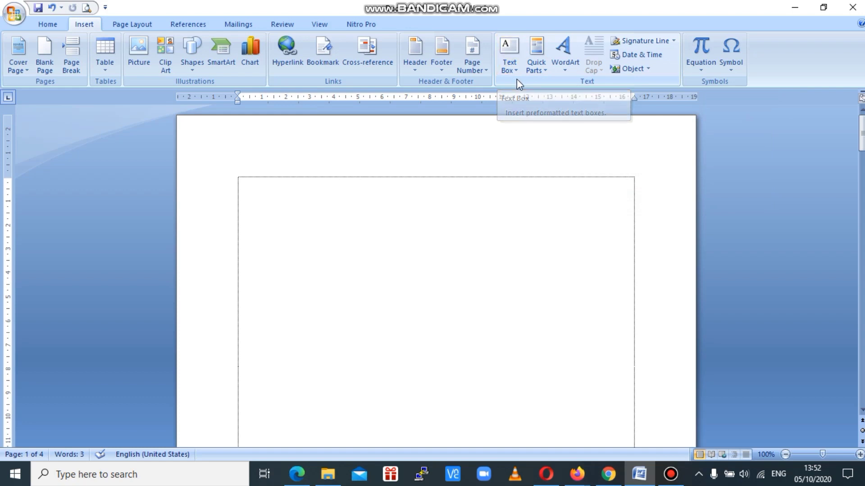
# Examine the available WordArt styles and the signature line options without inserting any
pyautogui.click(564, 72)
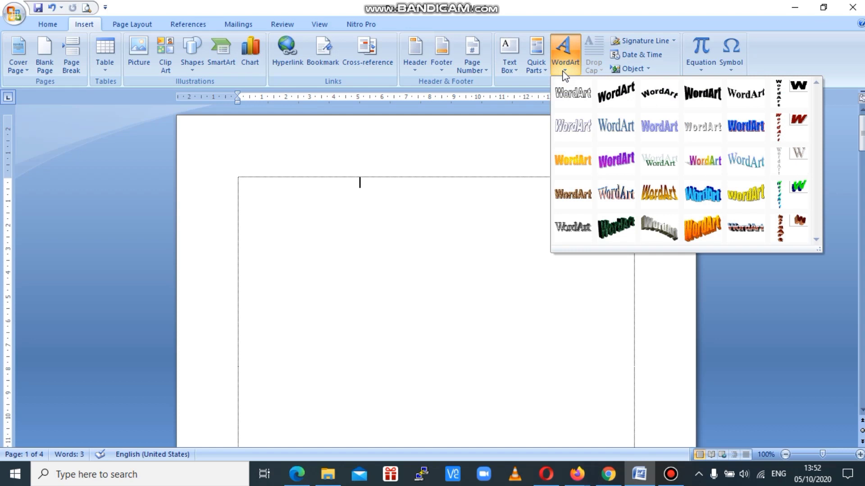
pyautogui.click(591, 69)
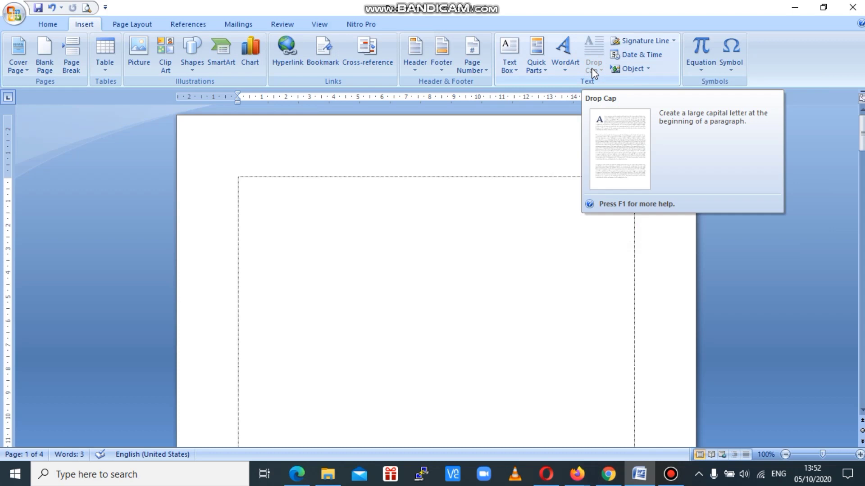
pyautogui.click(675, 42)
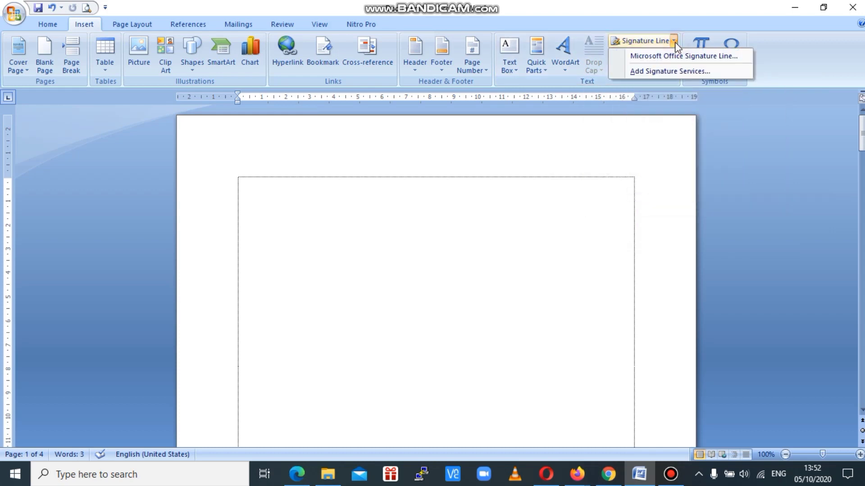
pyautogui.click(646, 126)
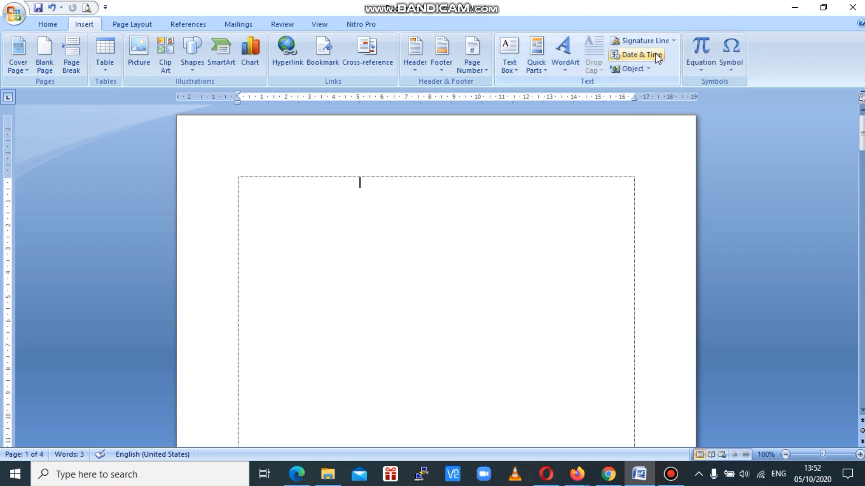